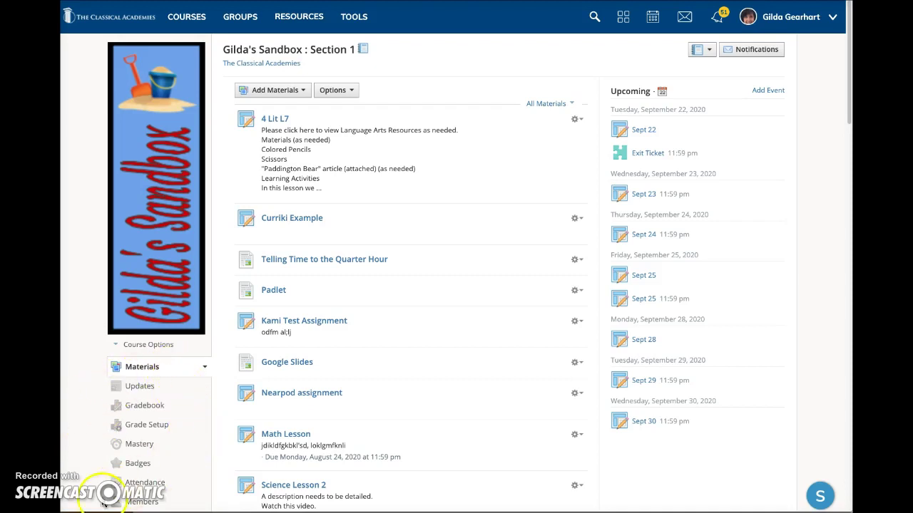
- Go to the sandbox course's Grade Setup page from the left sidebar
left_click(135, 430)
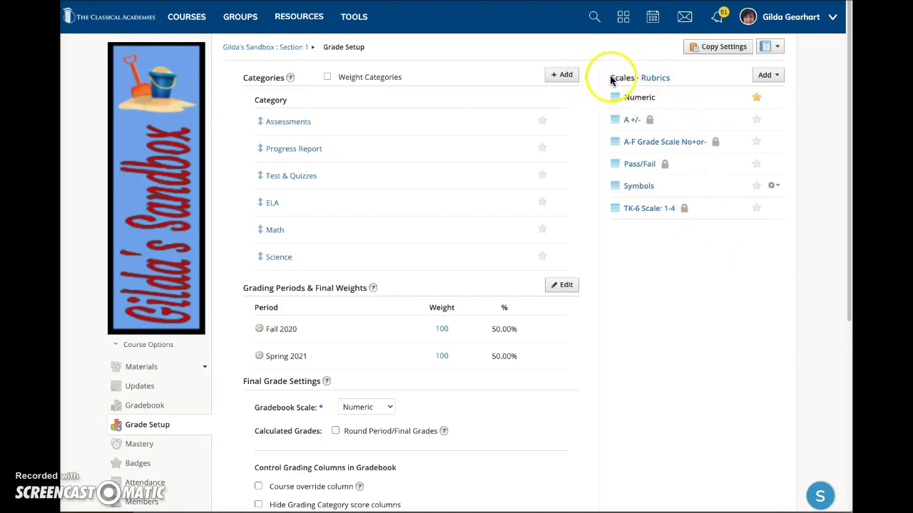
- Add a new grading scale and paste 'Proficiency' as its scale name
left_click(765, 75)
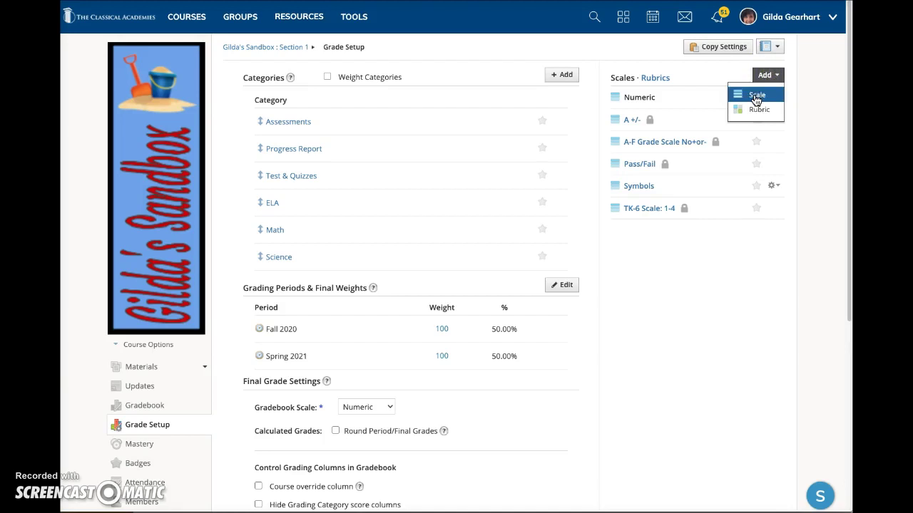
left_click(754, 97)
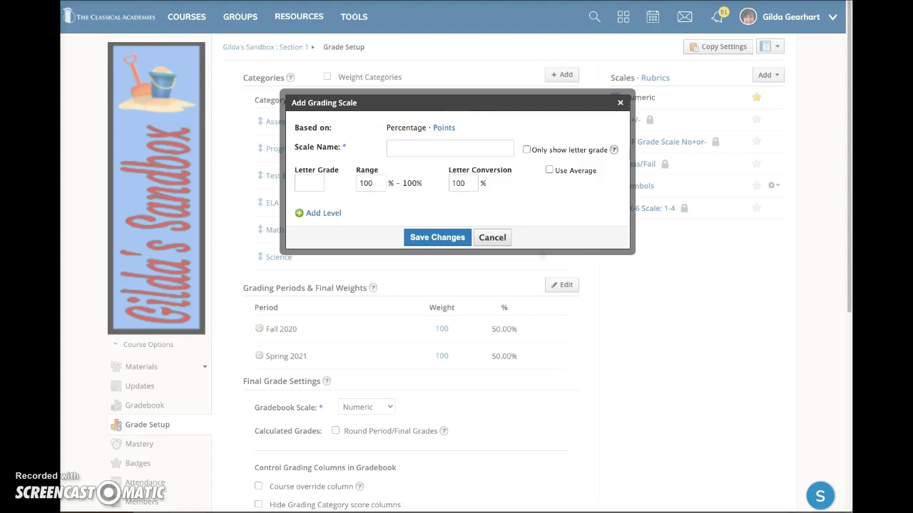
left_click(410, 147)
type("Proficiency")
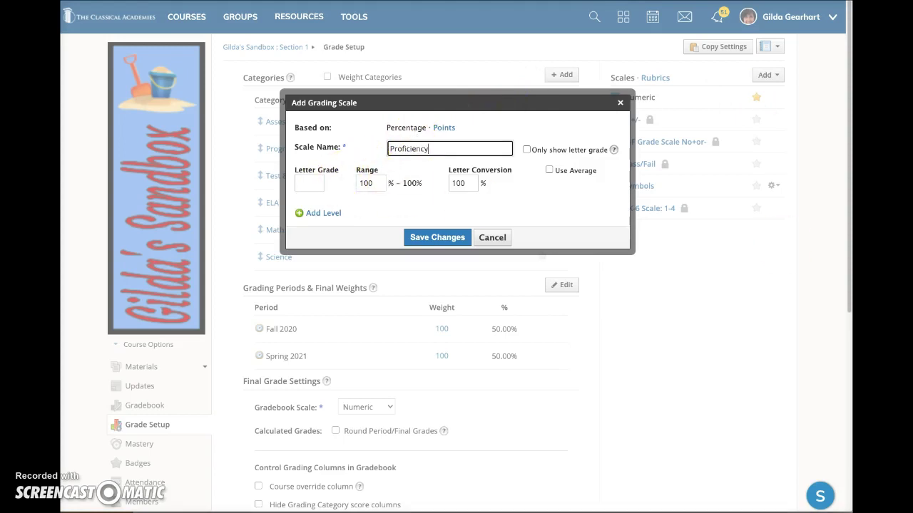
- Add two more levels and enter letter grades Above Proficient, Proficient and Proficient for the third level
left_click(320, 214)
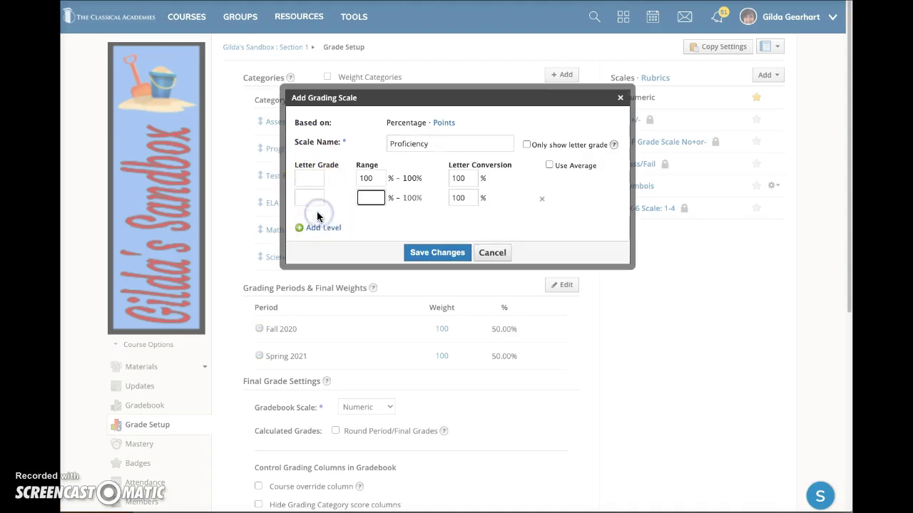
left_click(317, 226)
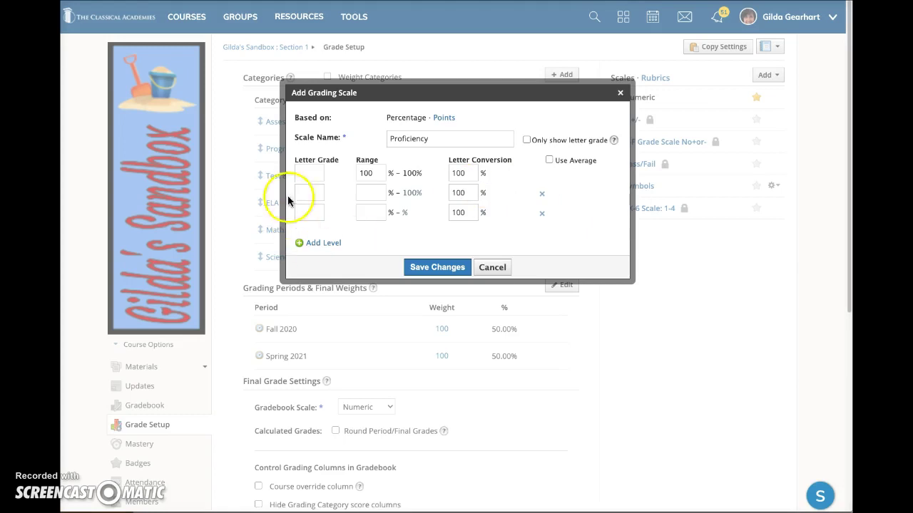
left_click(308, 171)
left_click(323, 193)
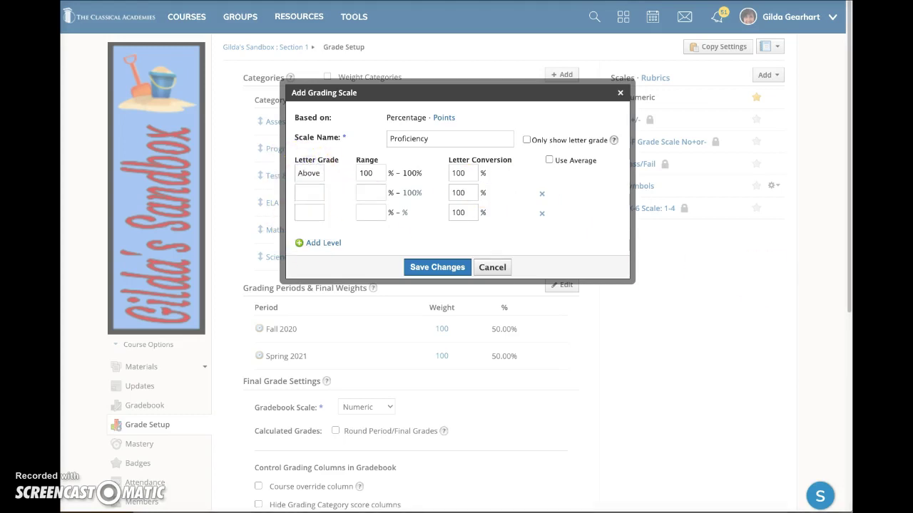
left_click(311, 191)
type("Proficient")
key("Tab")
left_click(311, 211)
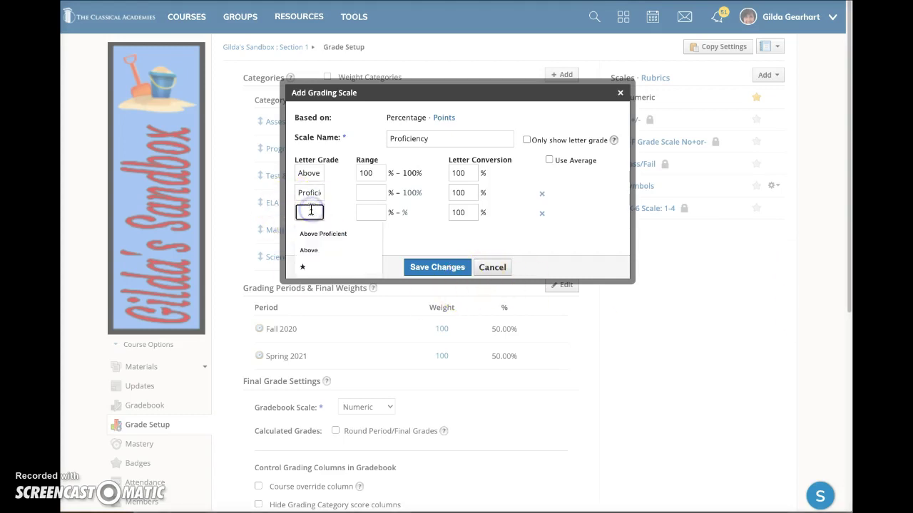
type("Proficient")
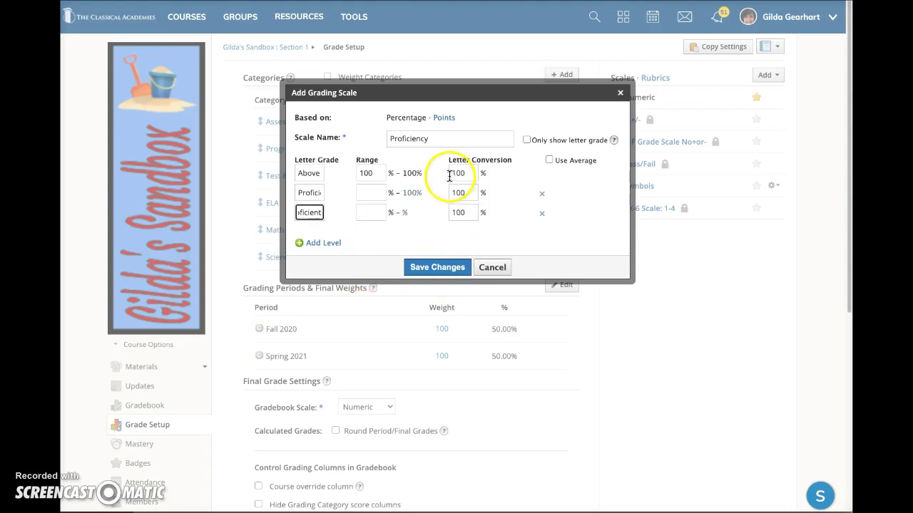
- Set the three level ranges to start at 85%, 70% and 0%
left_click(378, 172)
double_click(361, 173)
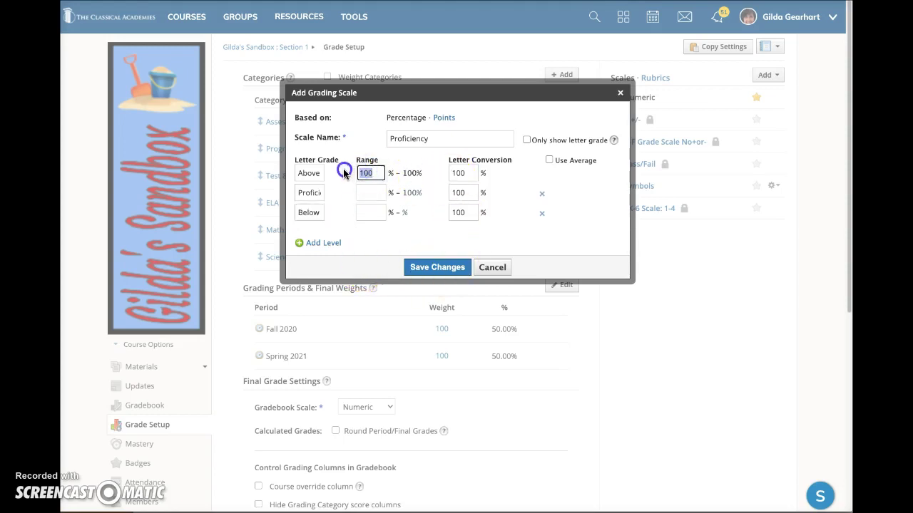
type("85")
left_click(375, 193)
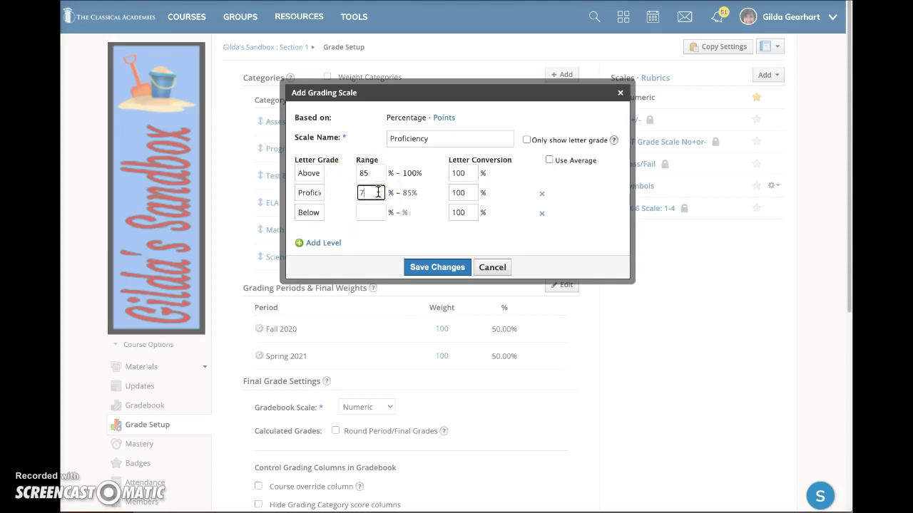
type("70")
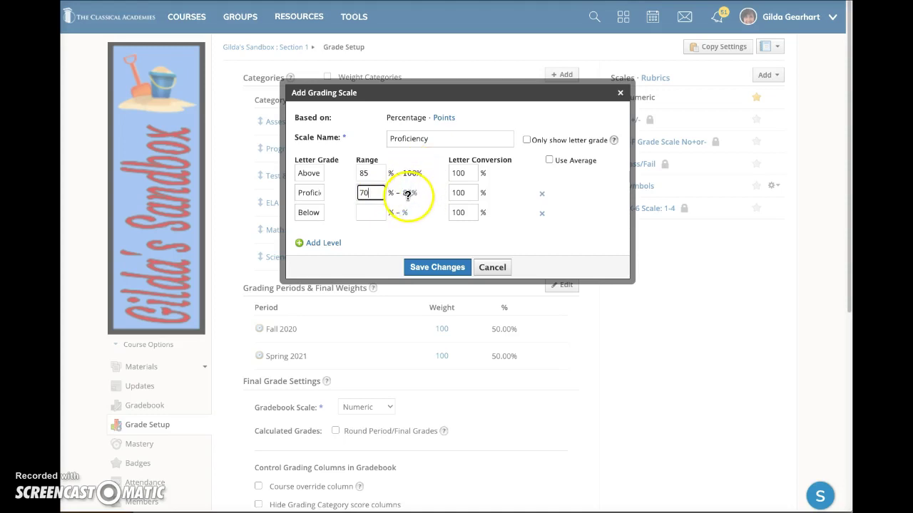
mouse_move(408, 195)
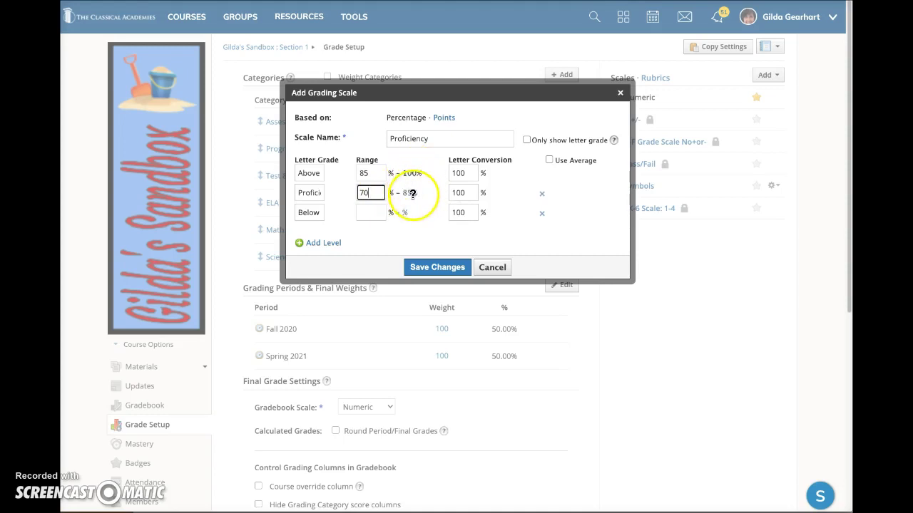
left_click(361, 213)
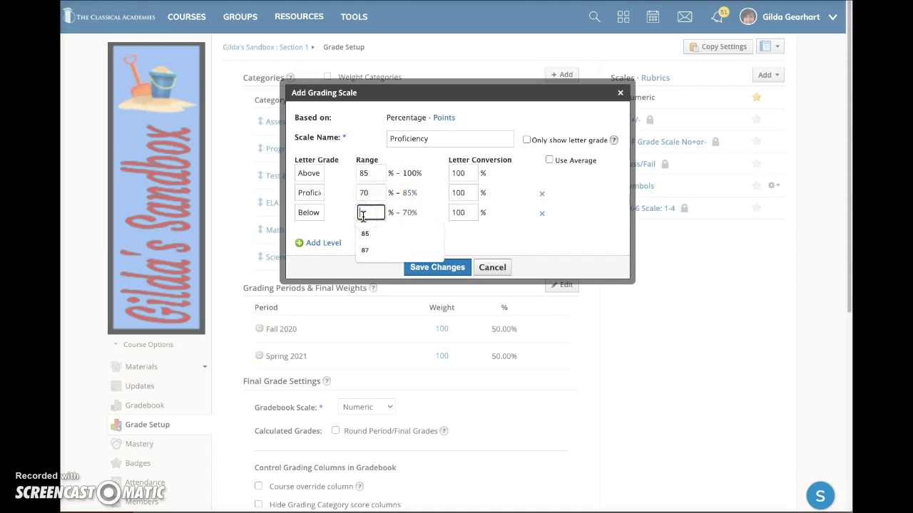
type("0")
left_click(377, 240)
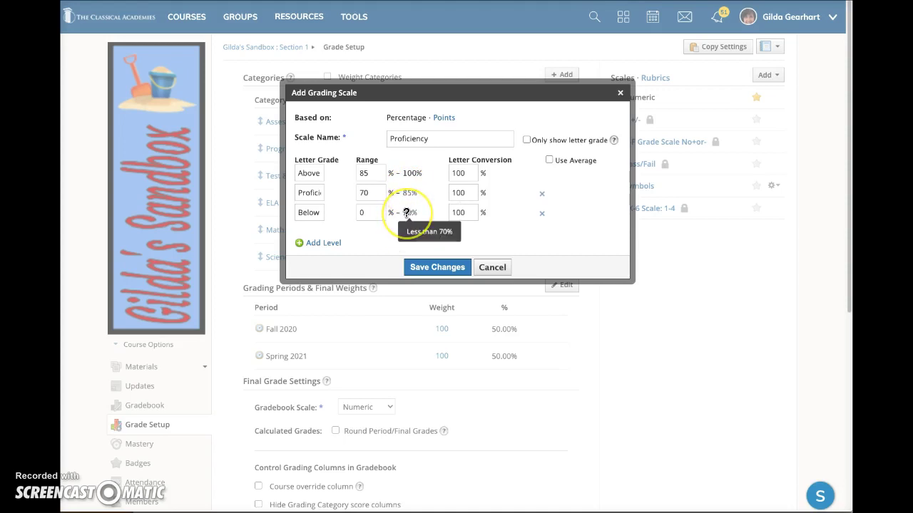
left_click(475, 173)
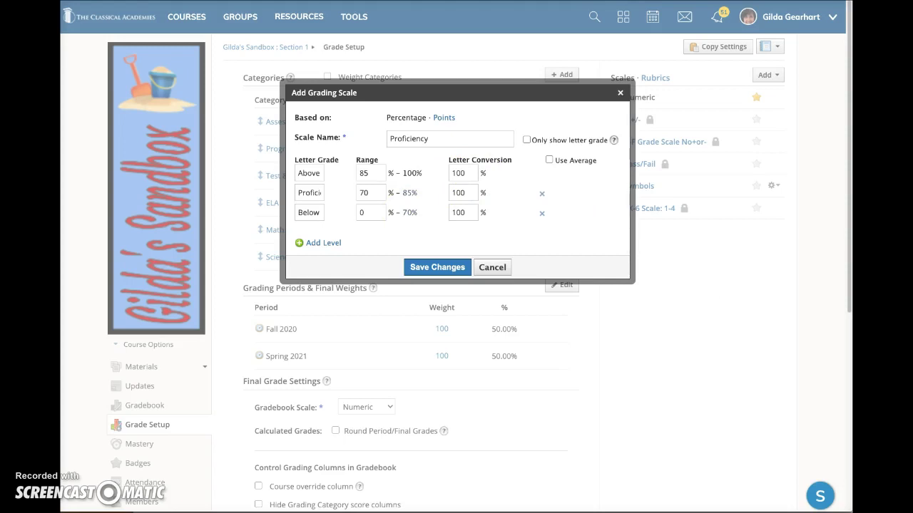
- Fill the letter conversions with range averages 92, 77 and 35 via Use Average, then uncheck it
left_click(341, 187)
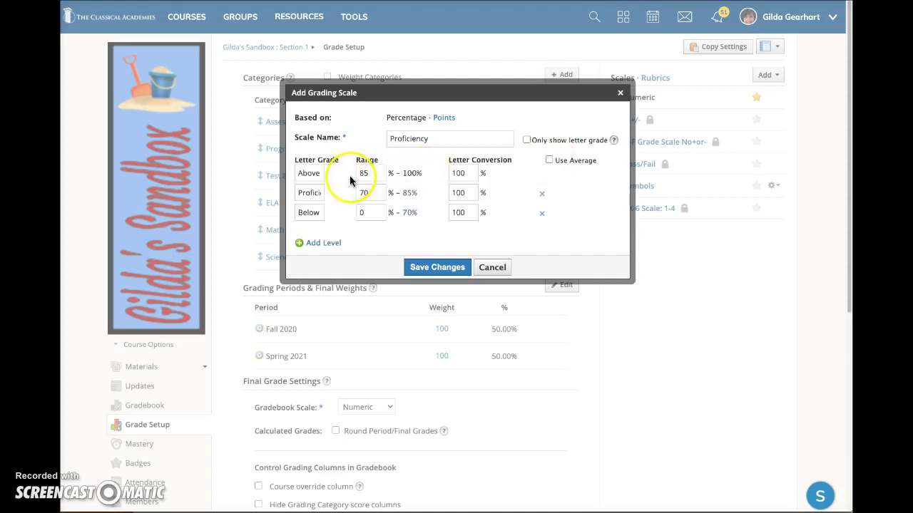
left_click(548, 161)
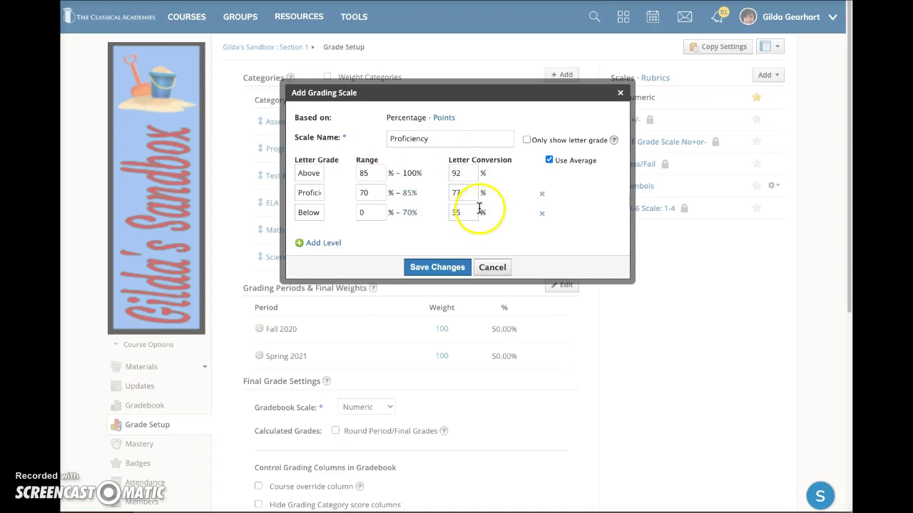
left_click(549, 159)
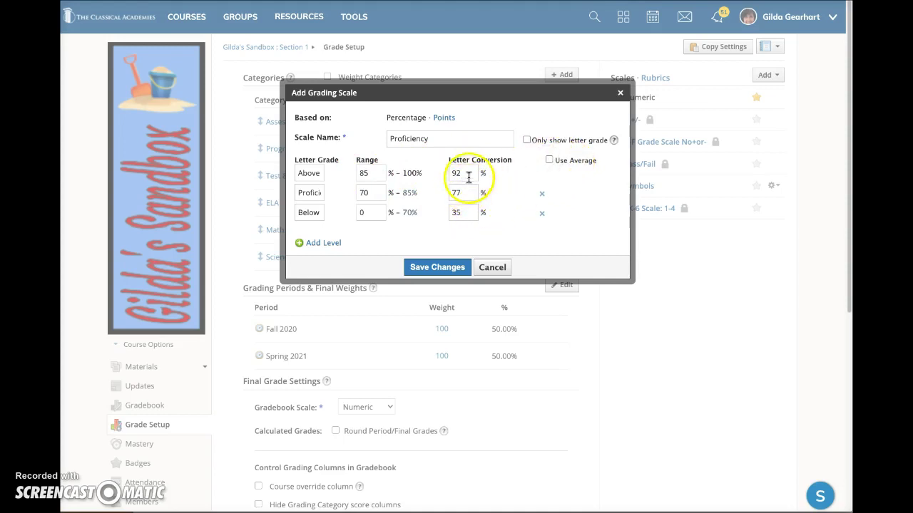
- Overwrite the three letter conversion values with 100, 84 and 65
left_click_drag(468, 176, 412, 171)
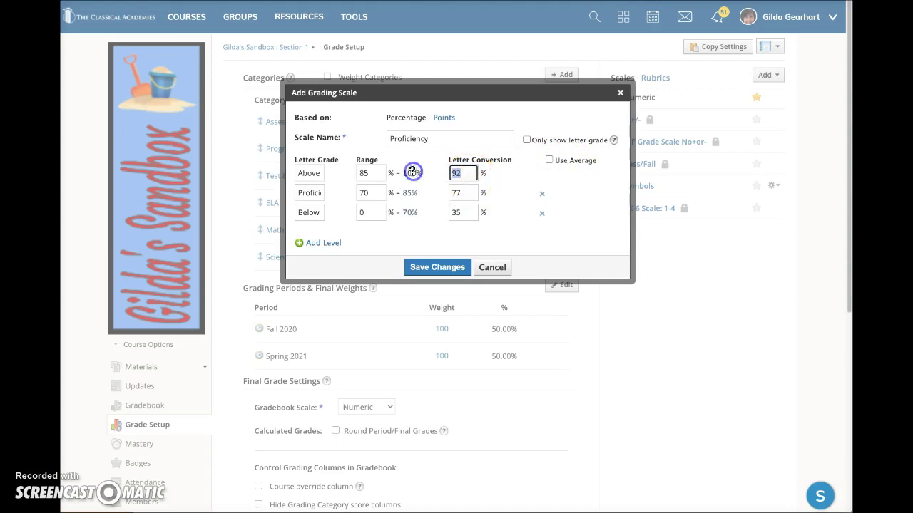
type("100")
left_click_drag(467, 198, 444, 194)
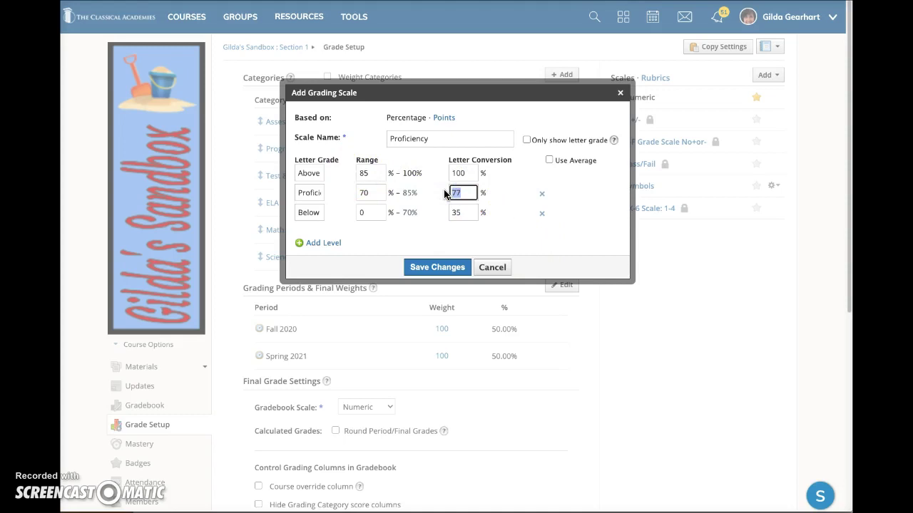
type("84")
left_click_drag(462, 213, 442, 214)
type("65")
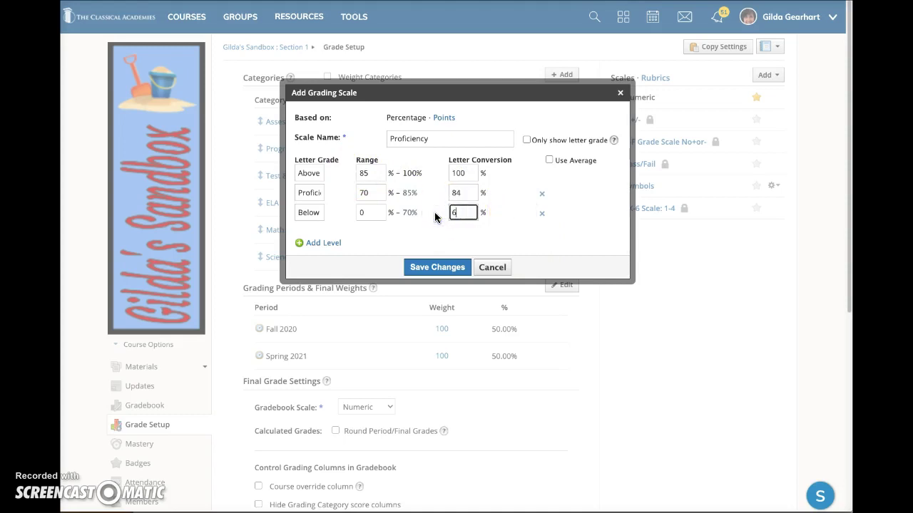
left_click(577, 242)
left_click(548, 206)
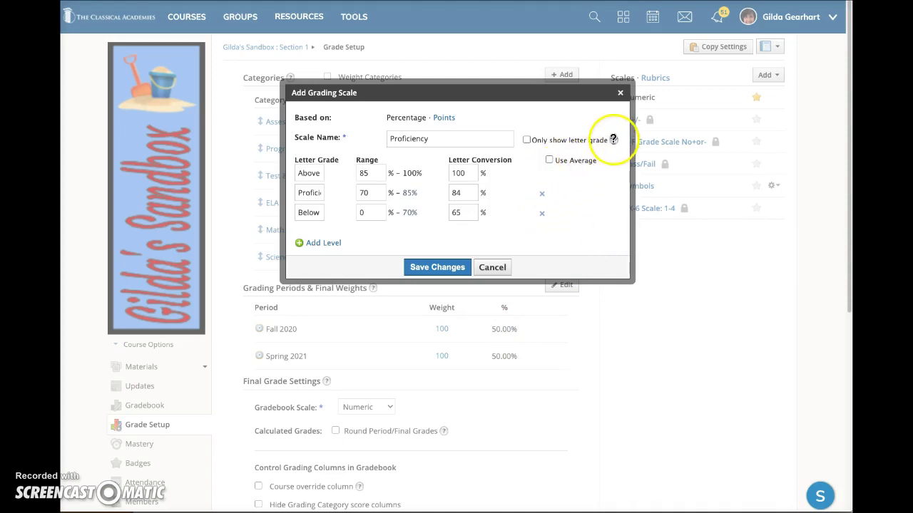
mouse_move(614, 140)
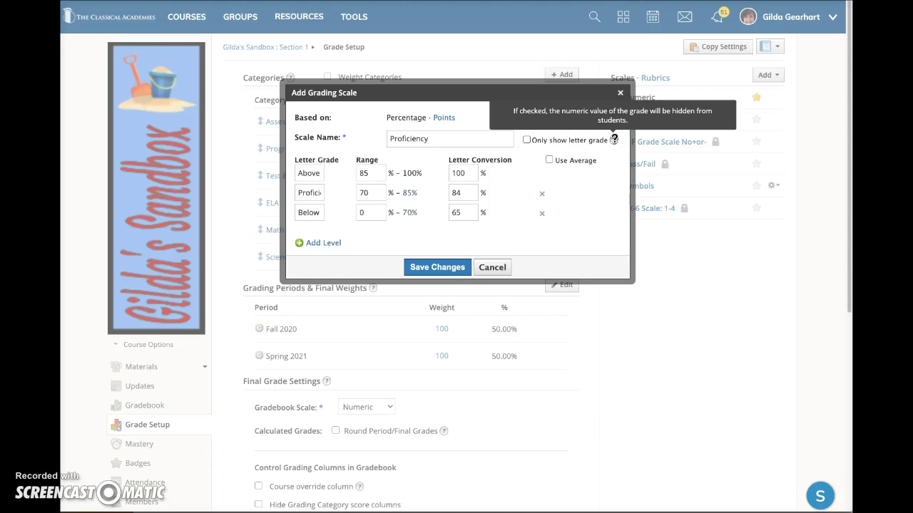
- Enable Only show letter grade and save the Proficiency scale with Save Changes
left_click(526, 140)
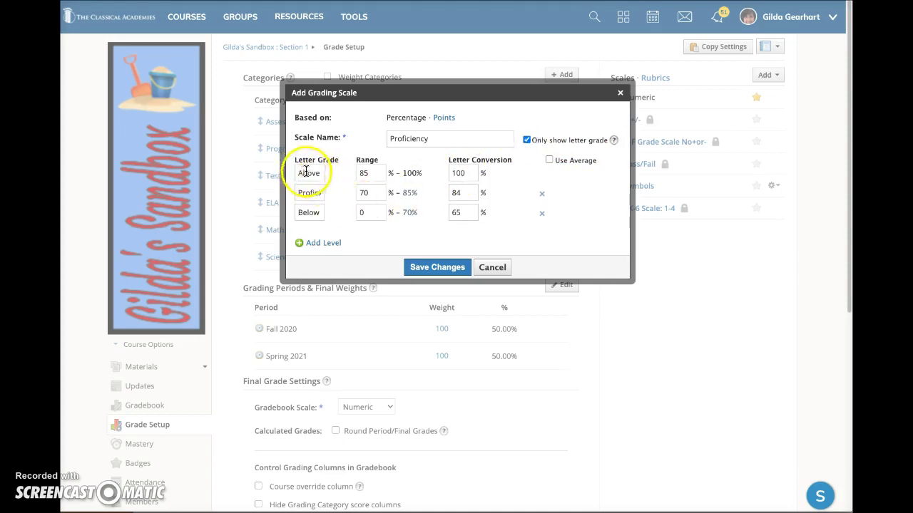
left_click(296, 213)
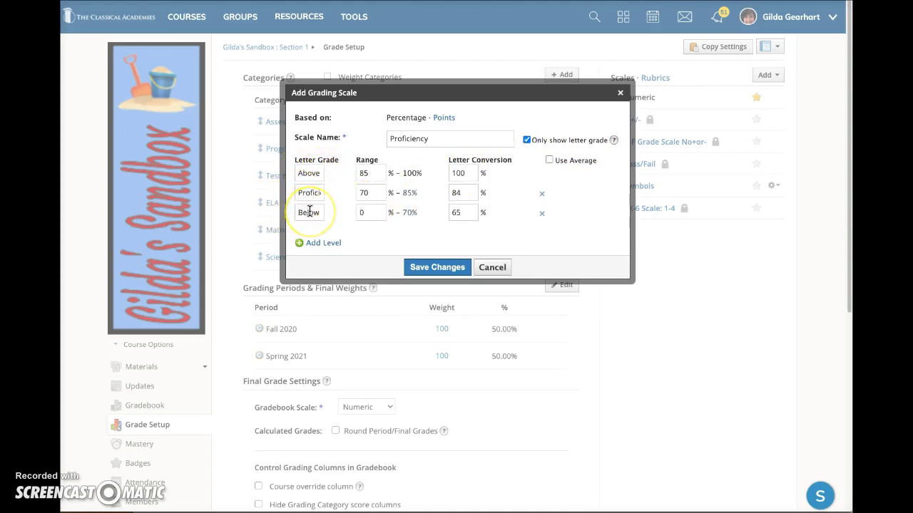
left_click(497, 166)
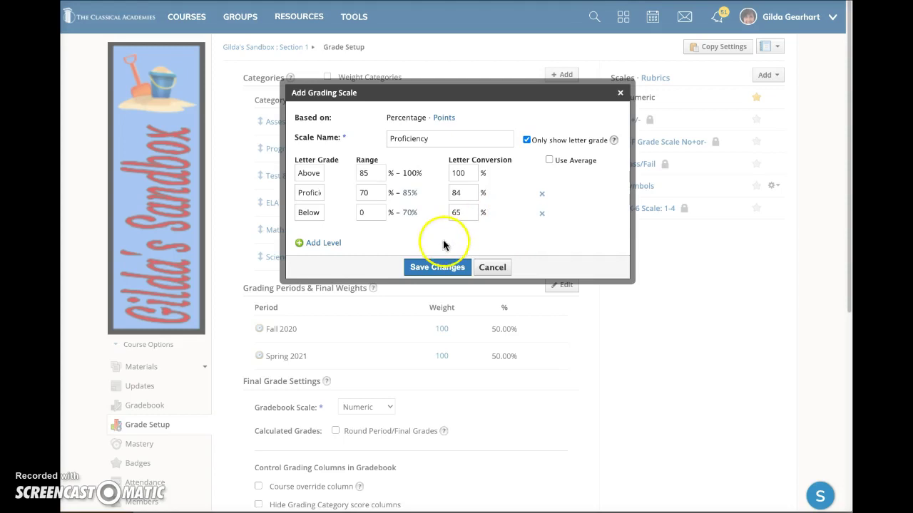
left_click(436, 268)
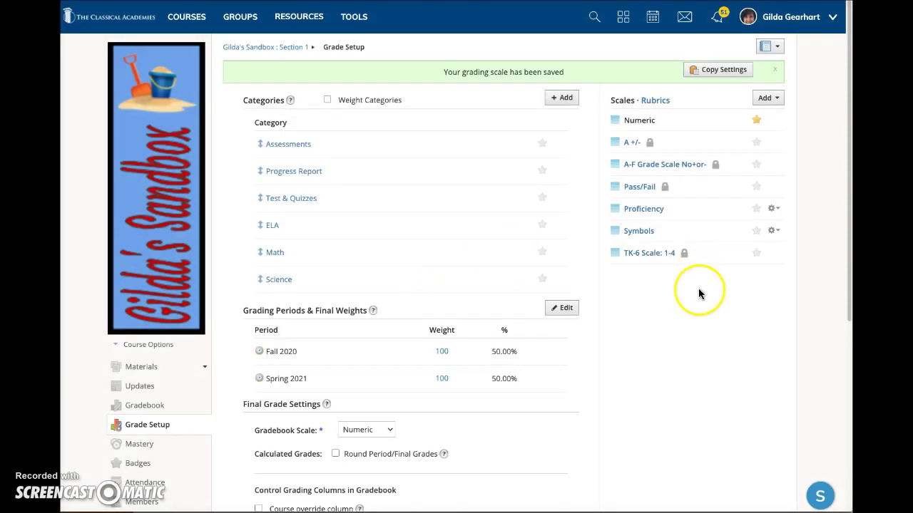
left_click(643, 210)
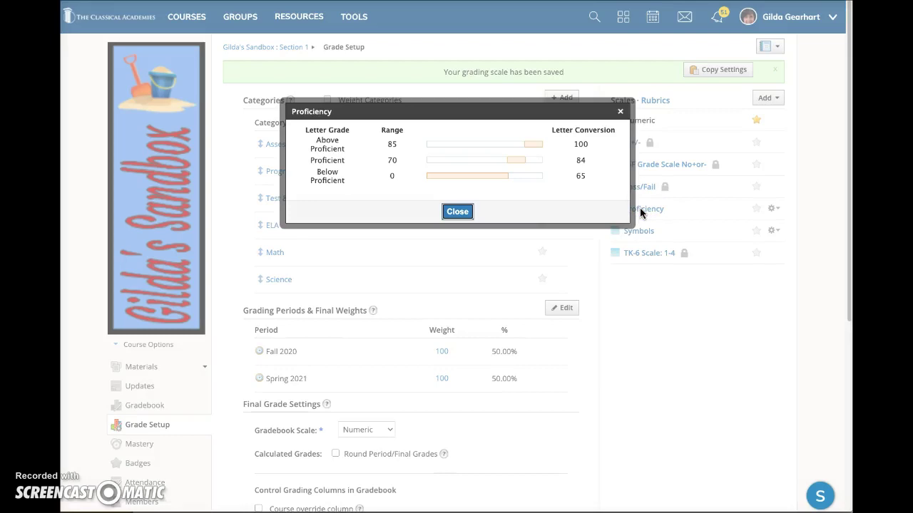
left_click(455, 212)
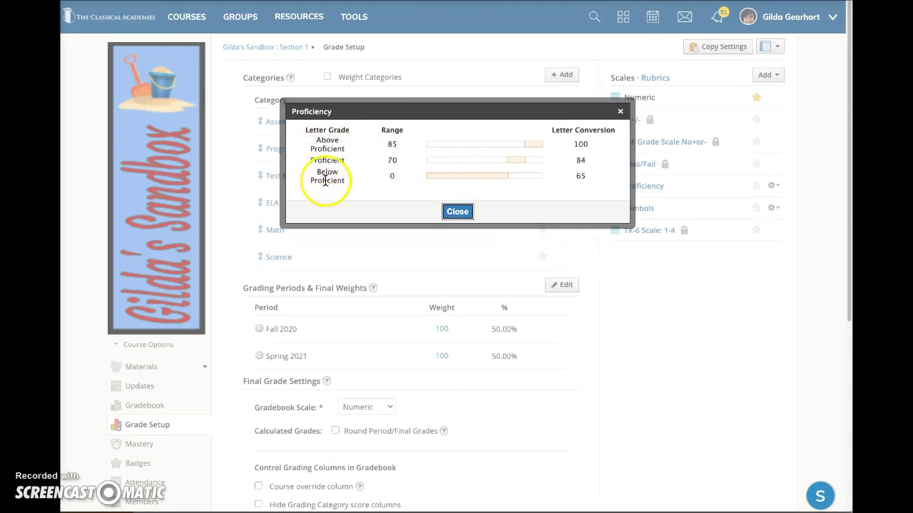
left_click(457, 211)
left_click(742, 295)
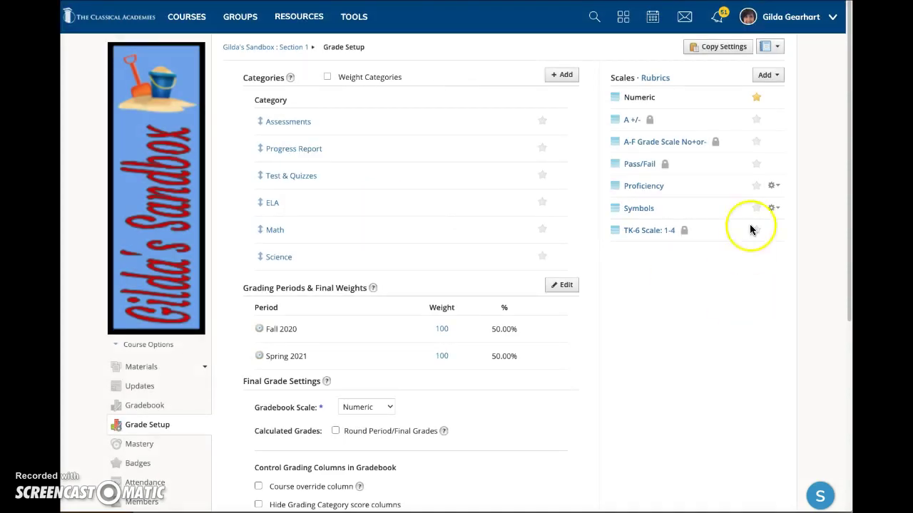